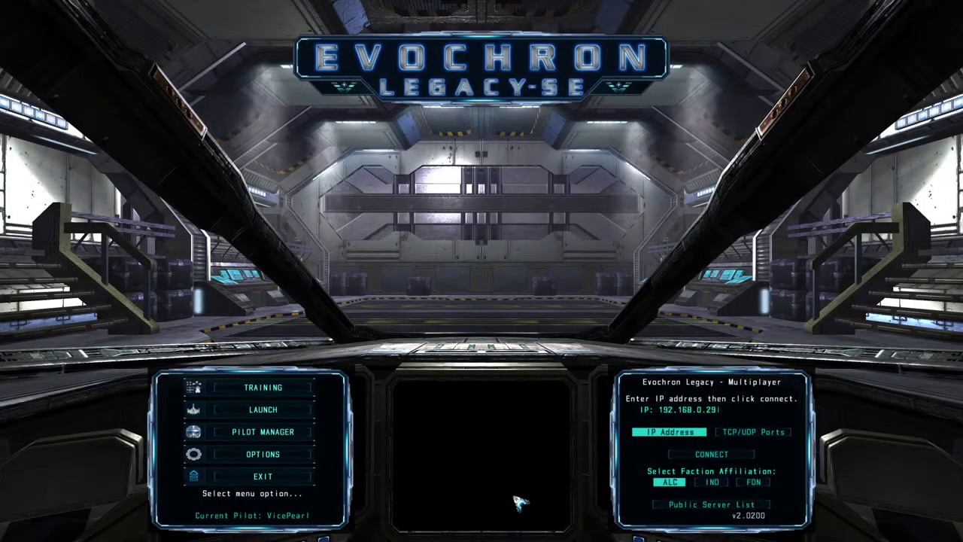
Step: Open the axis configuration in the game options and check the list of available controllers
left_click(258, 456)
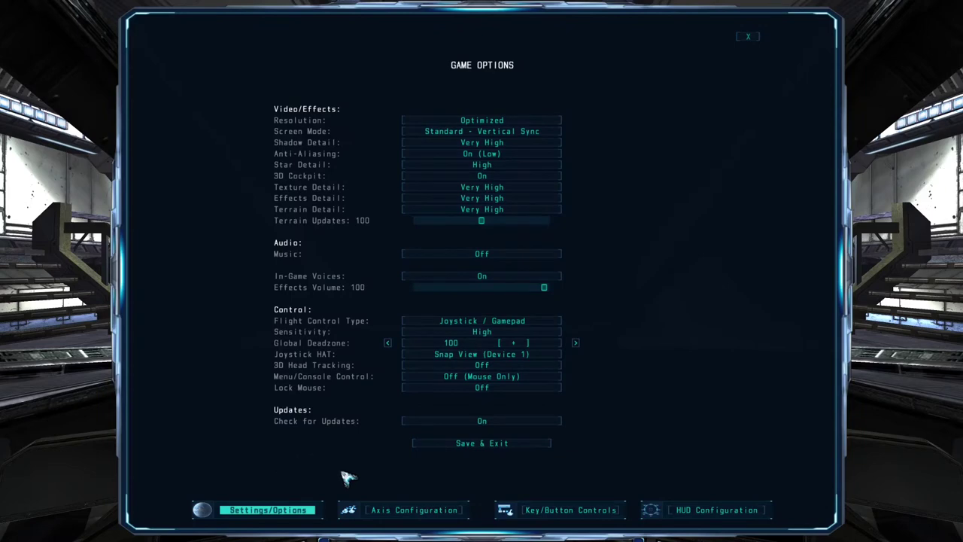
left_click(421, 516)
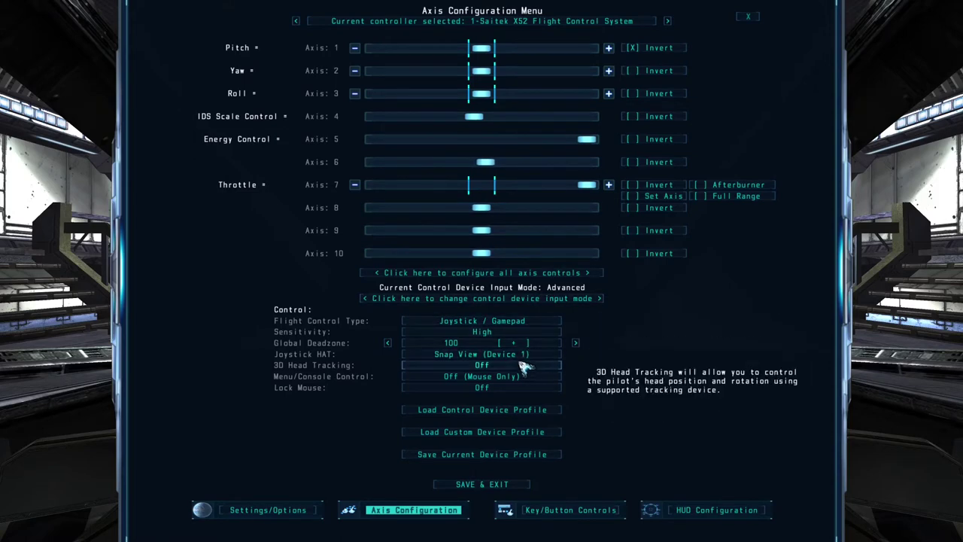
left_click(536, 22)
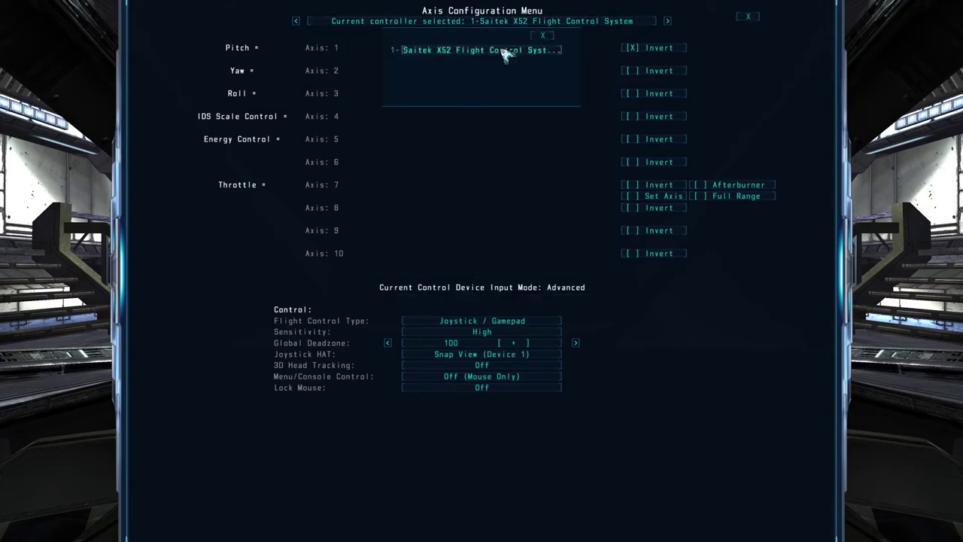
left_click(542, 36)
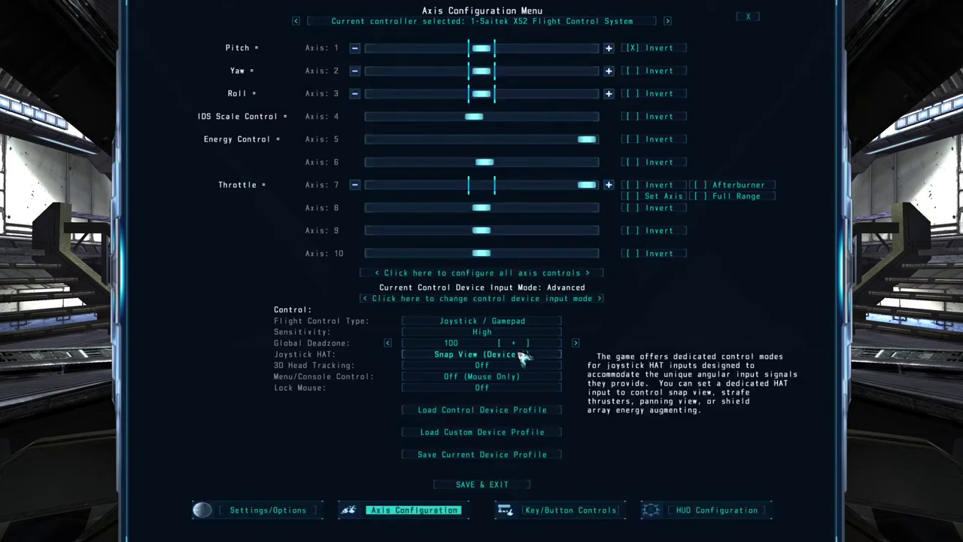
Step: Bind axis 2 to Yaw Left/Right and axis 7 to Throttle Control
left_click(552, 74)
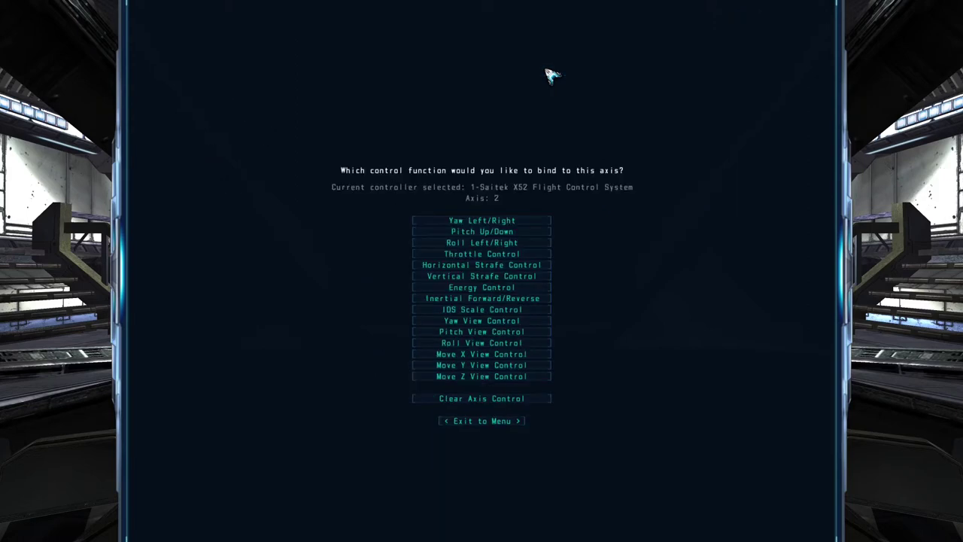
left_click(506, 222)
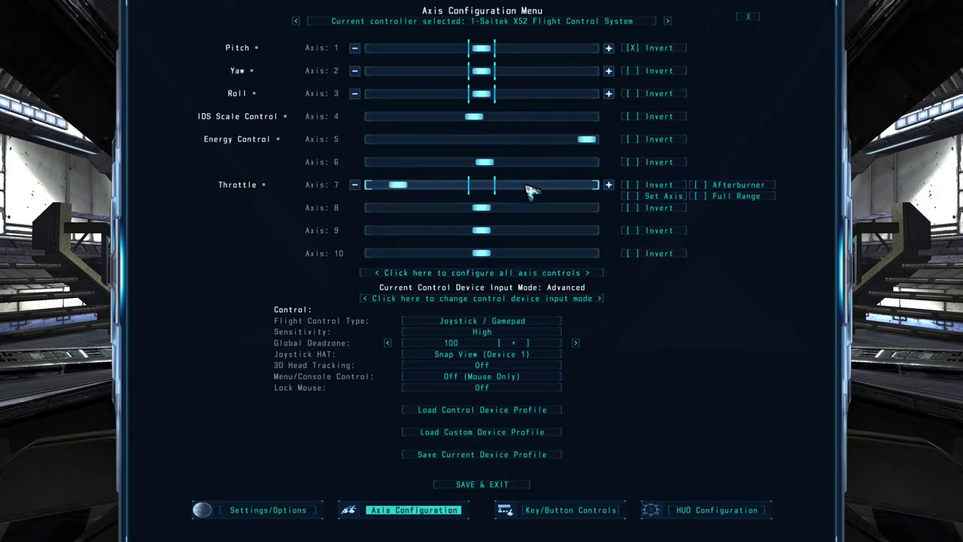
left_click(531, 191)
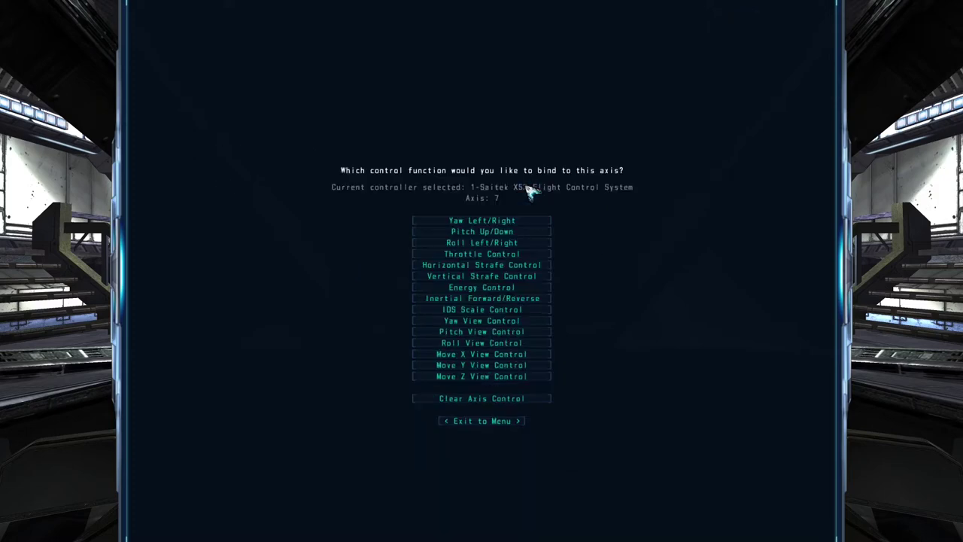
left_click(500, 256)
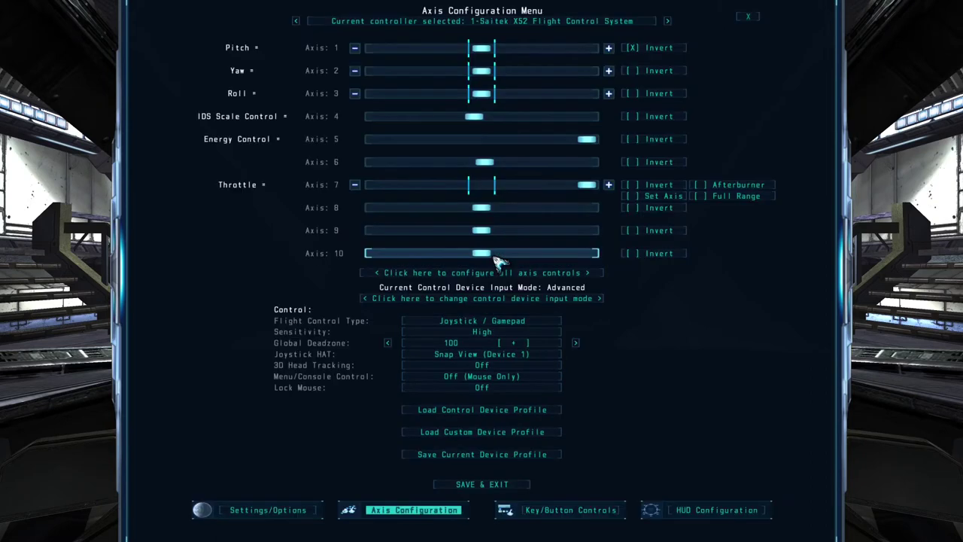
Step: Save the current device profile and check the list of custom device profiles
left_click(499, 458)
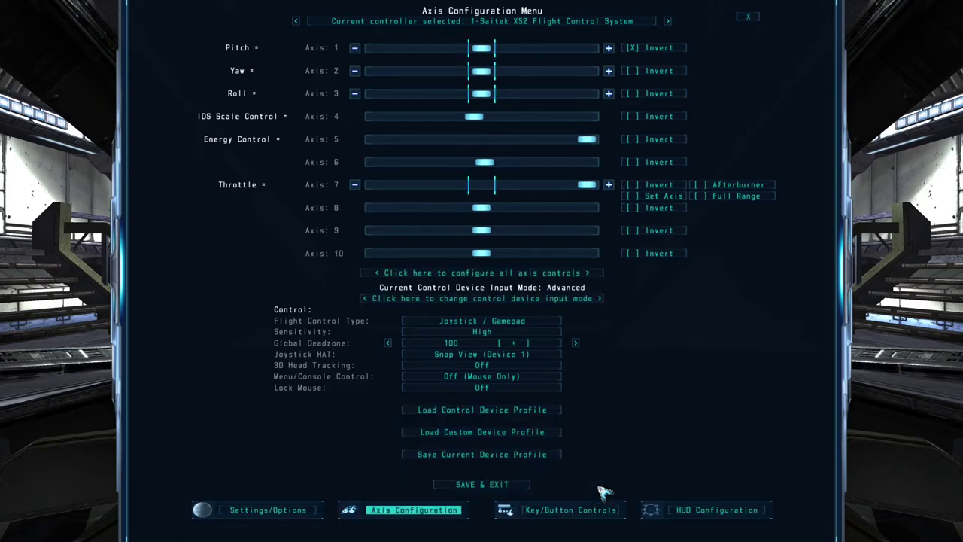
left_click(496, 440)
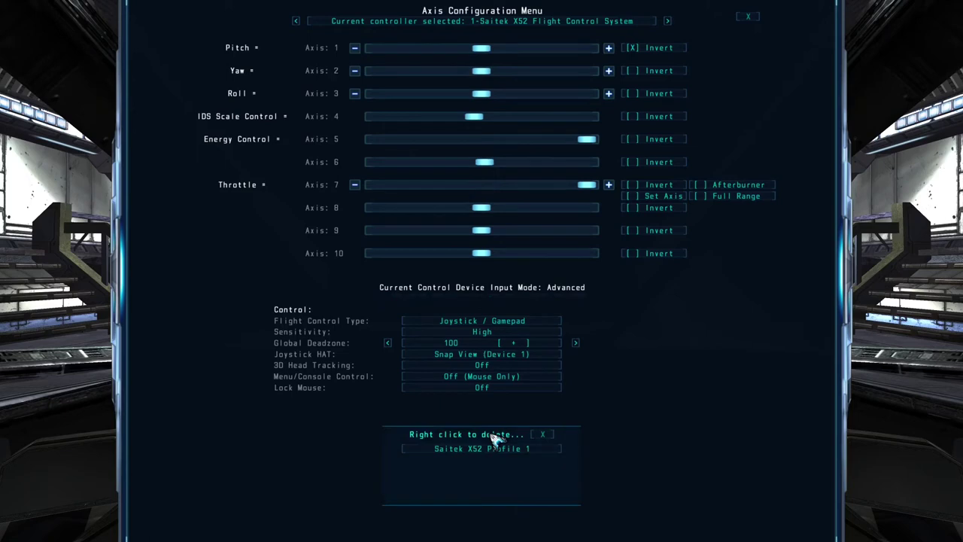
left_click(540, 437)
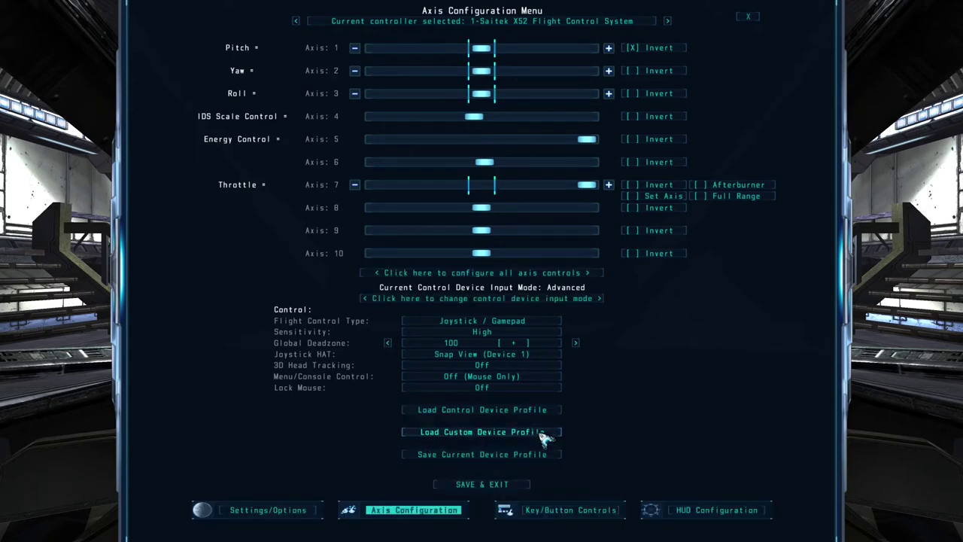
Step: Select the Saitek X52 Flight Control System as controller and load the custom profile Saitek X52 Profile 1
left_click(538, 24)
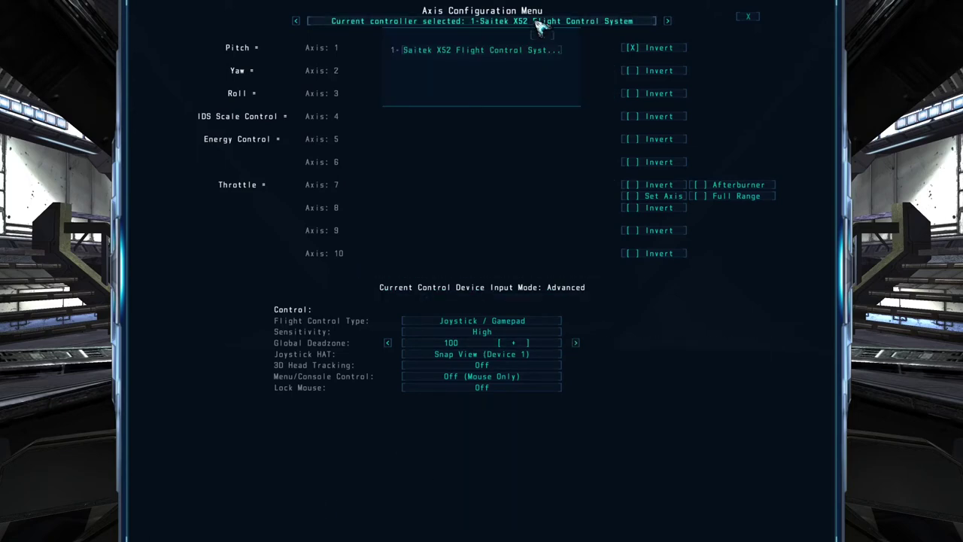
left_click(505, 53)
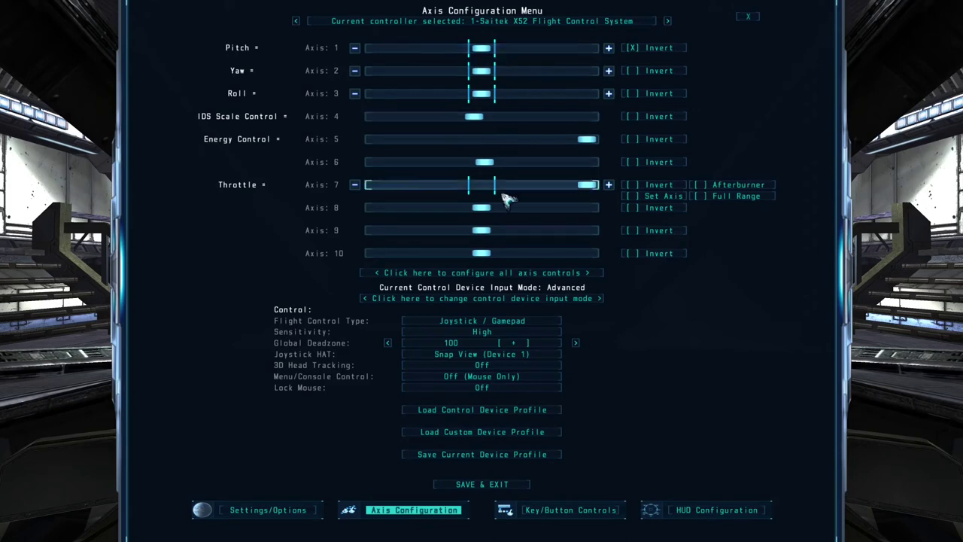
left_click(507, 431)
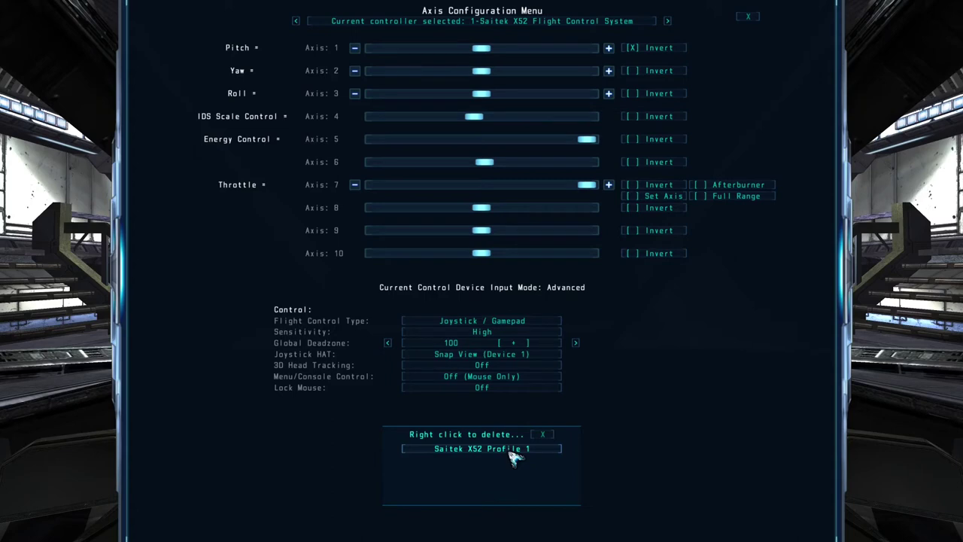
left_click(509, 450)
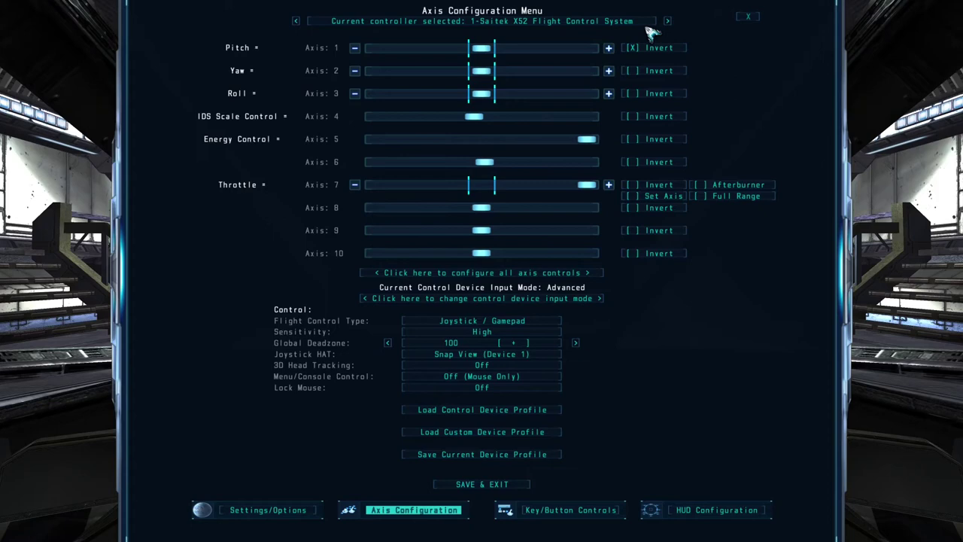
Step: Turn the Set Axis option of the throttle axis on and back off
left_click(646, 118)
left_click(719, 188)
left_click(651, 197)
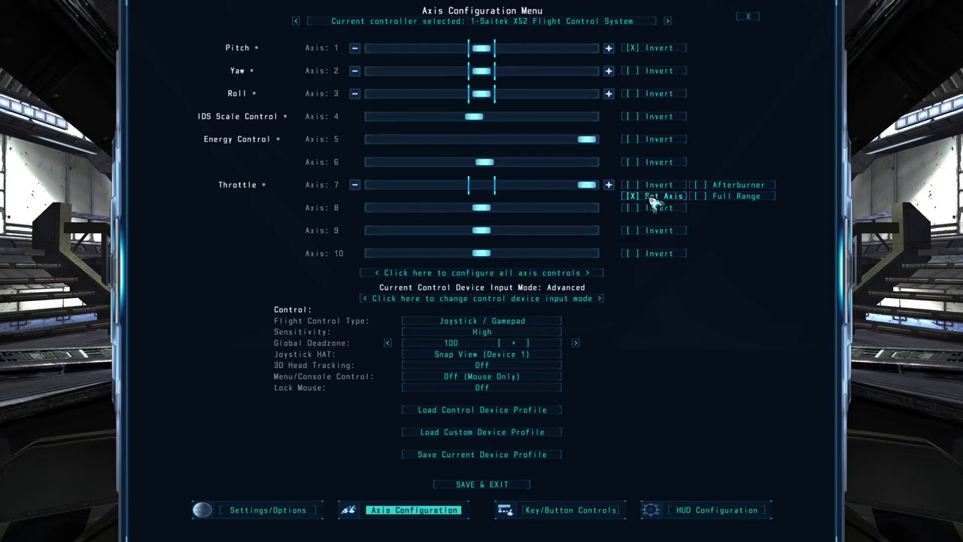
left_click(652, 198)
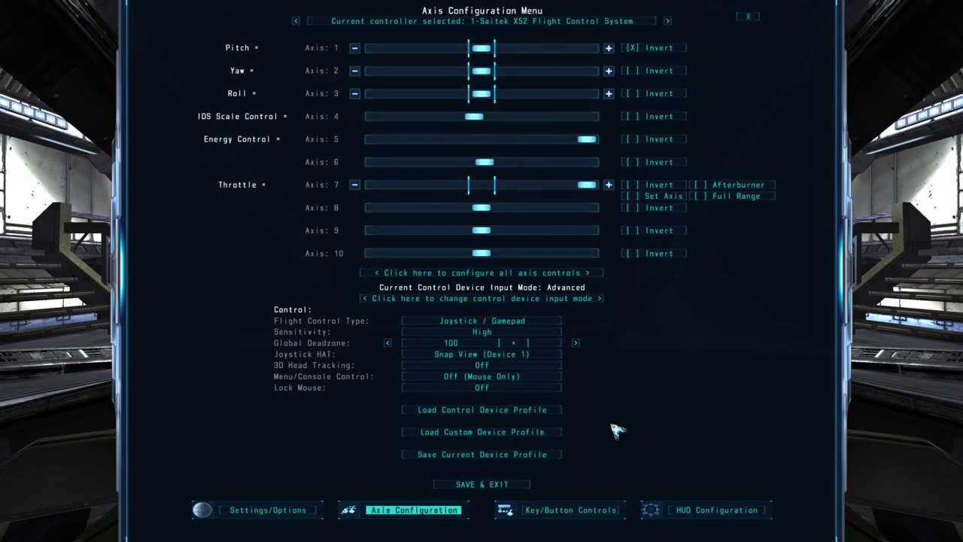
Step: Bind the Tab key to the Afterburner function in the key and button controls
left_click(570, 514)
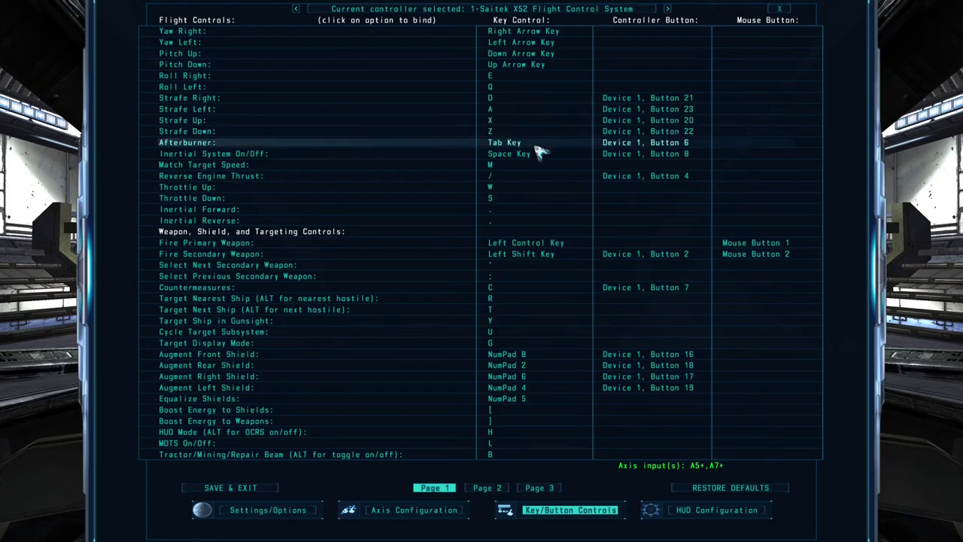
left_click(325, 147)
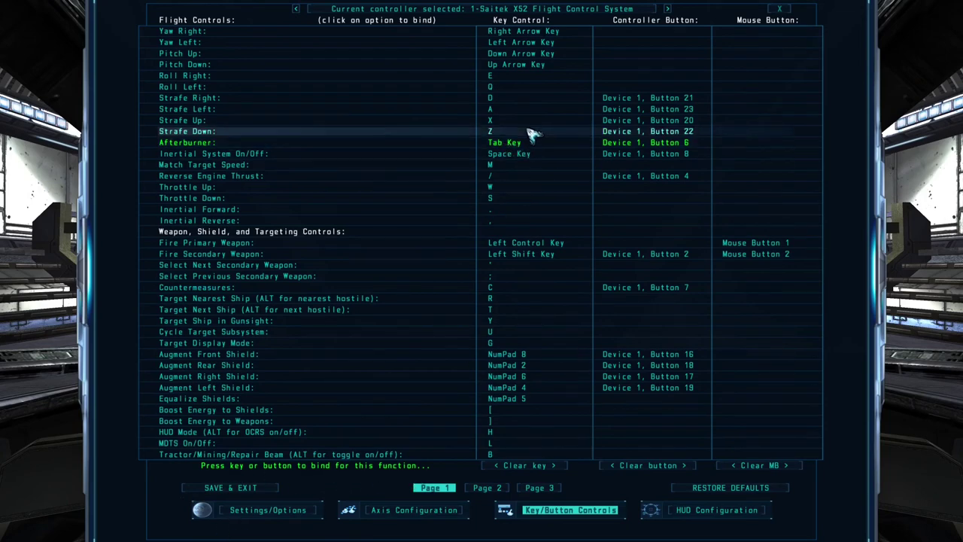
key("Tab")
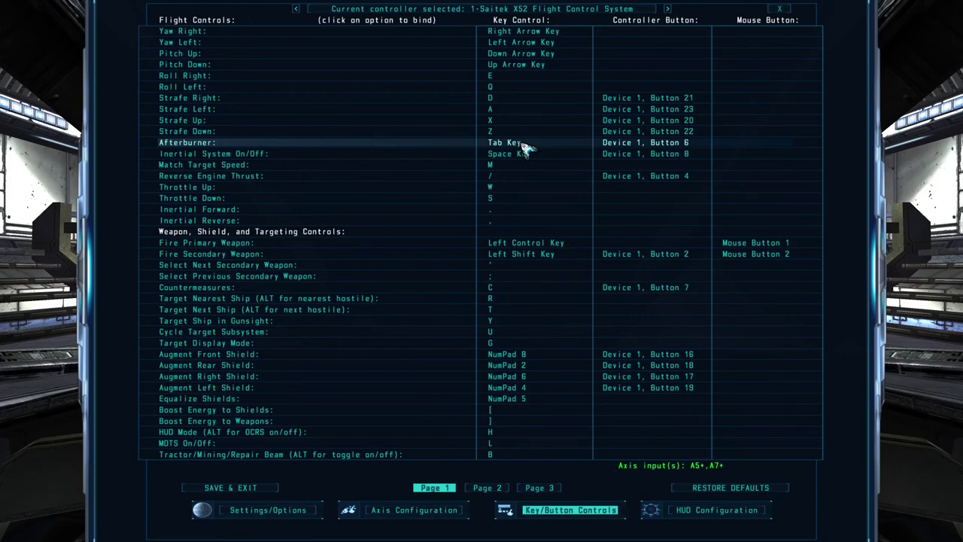
left_click(524, 146)
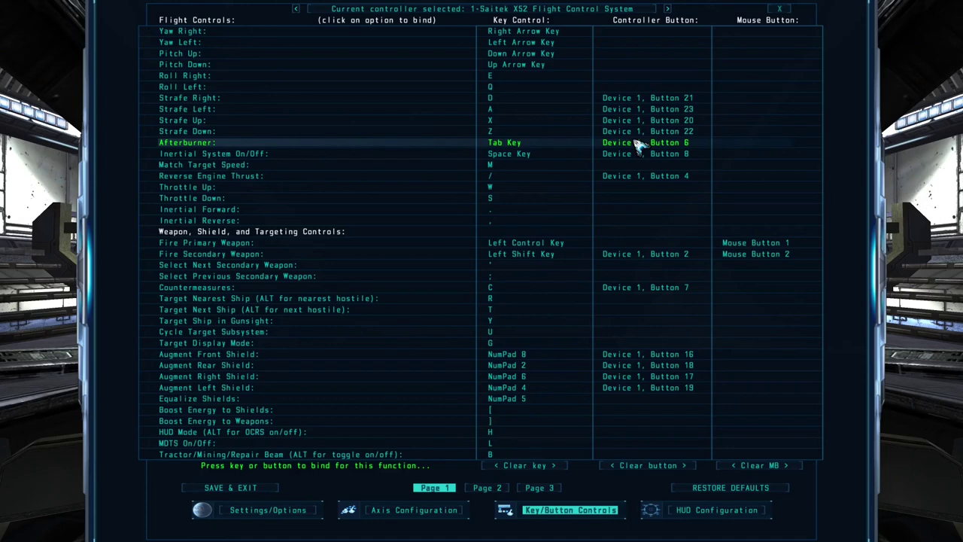
key("Escape")
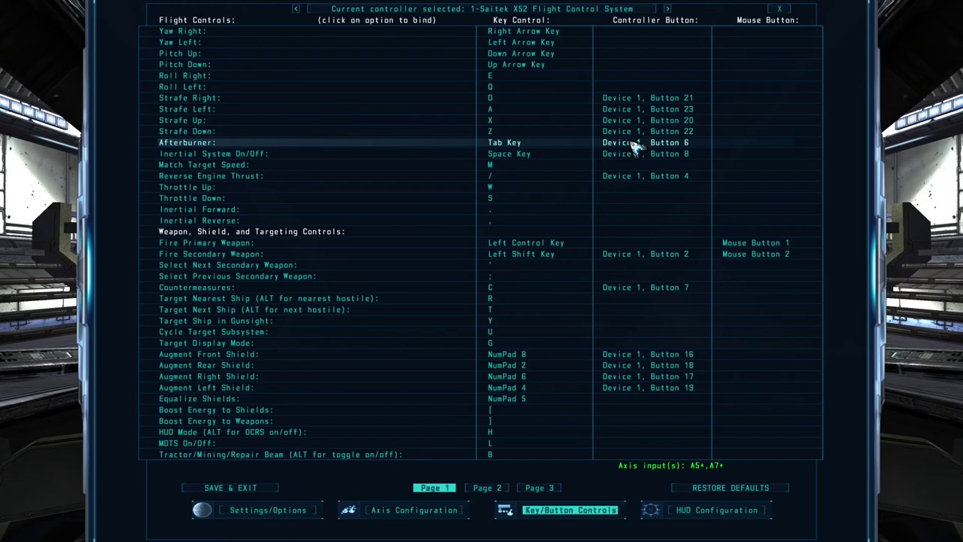
left_click(636, 148)
left_click(649, 144)
Step: Look through the key and button bindings on pages 2 and 3 and return to page 1
left_click(487, 489)
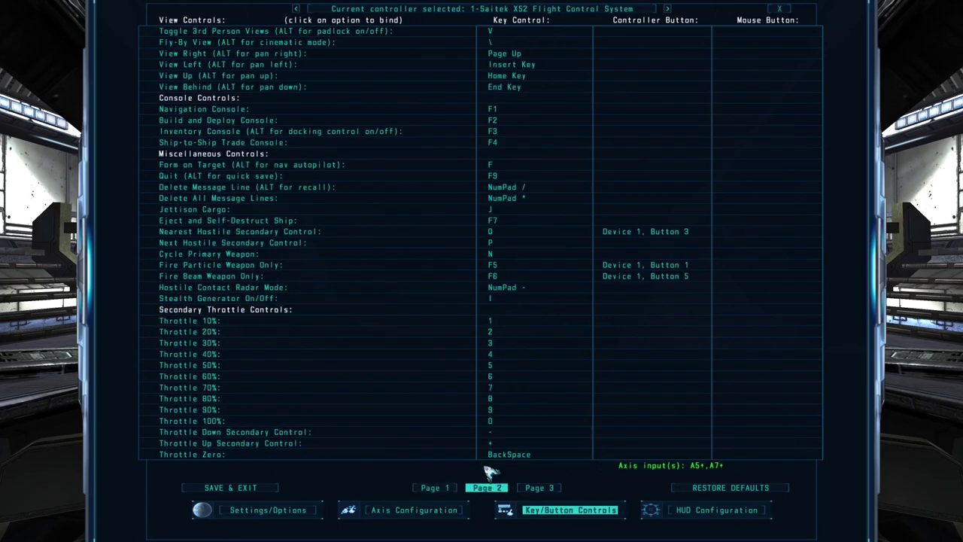
left_click(540, 488)
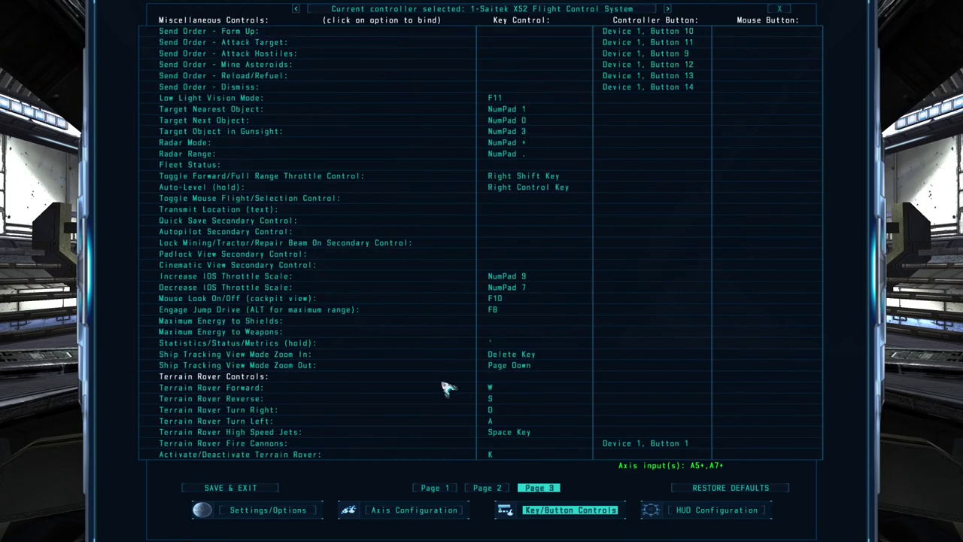
left_click(493, 489)
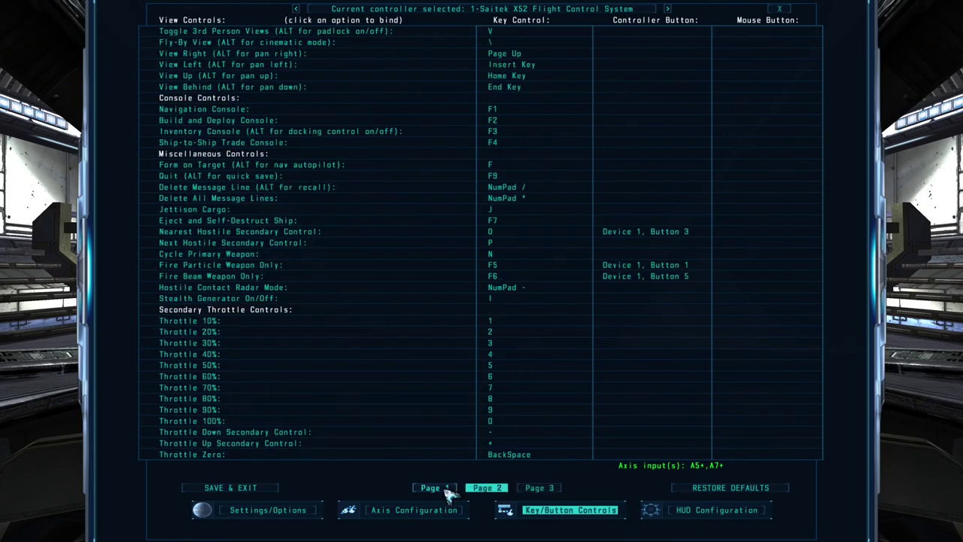
left_click(445, 489)
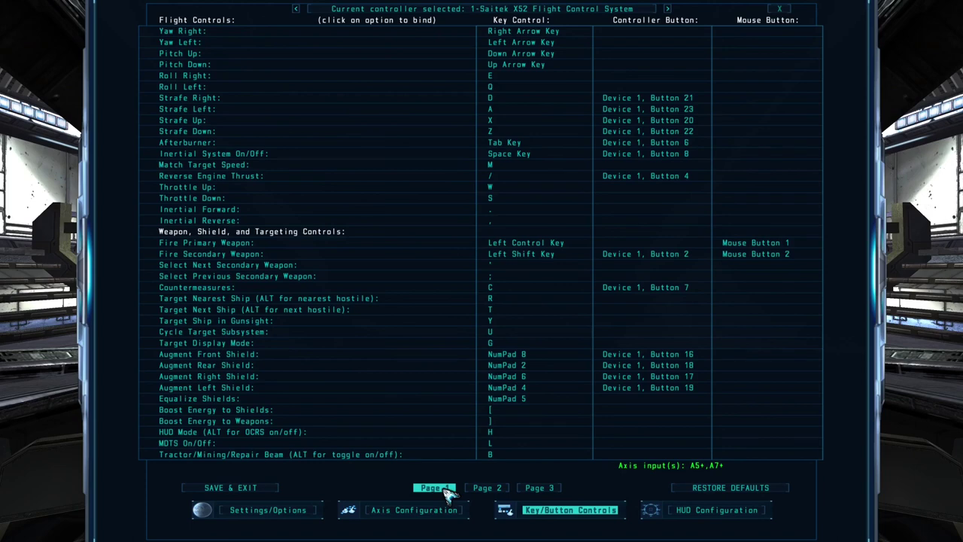